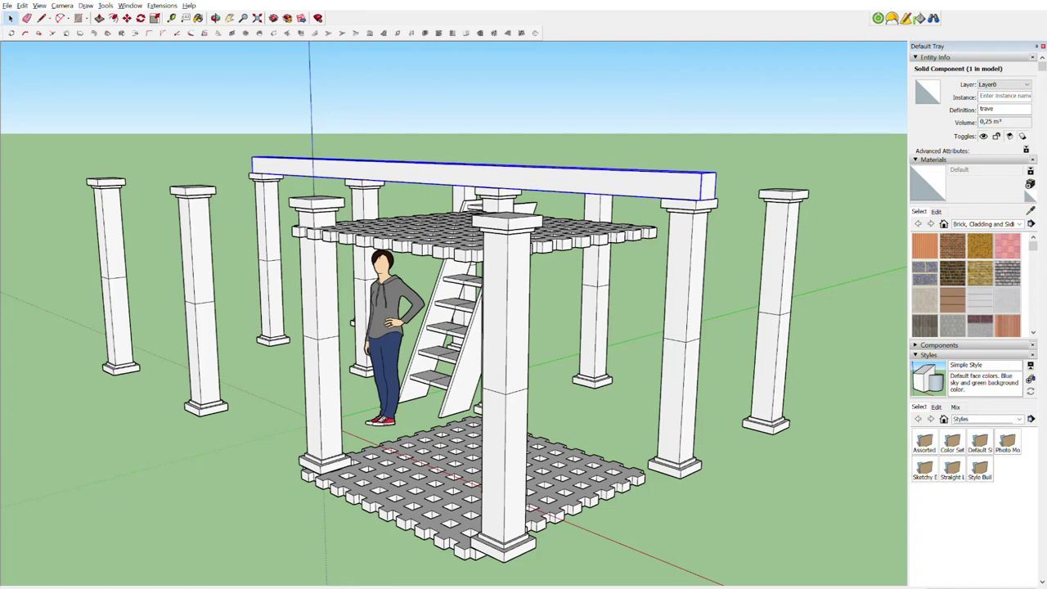
Copy the long beam onto the other column rows and lay a crosswise beam over the column tops.
middle_click_drag(625, 139, 700, 187)
key("m")
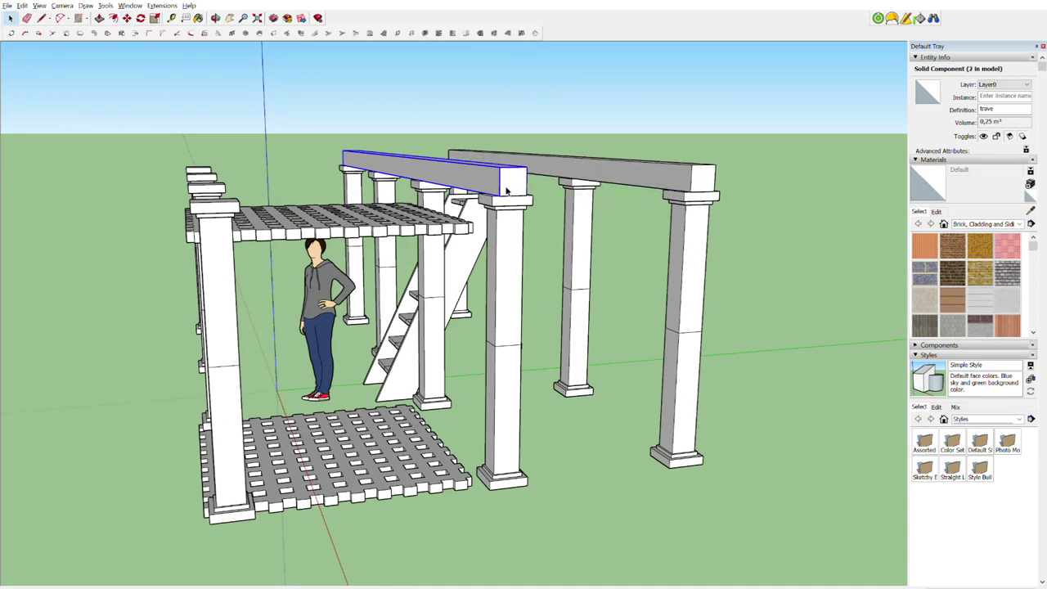
middle_click_drag(327, 194, 329, 290)
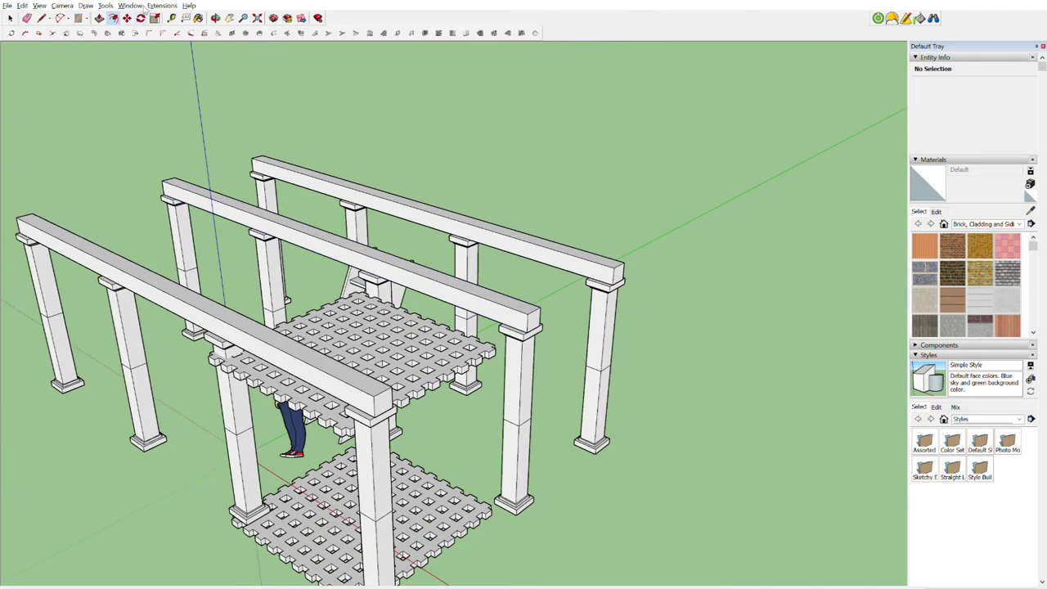
middle_click_drag(738, 210, 131, 333)
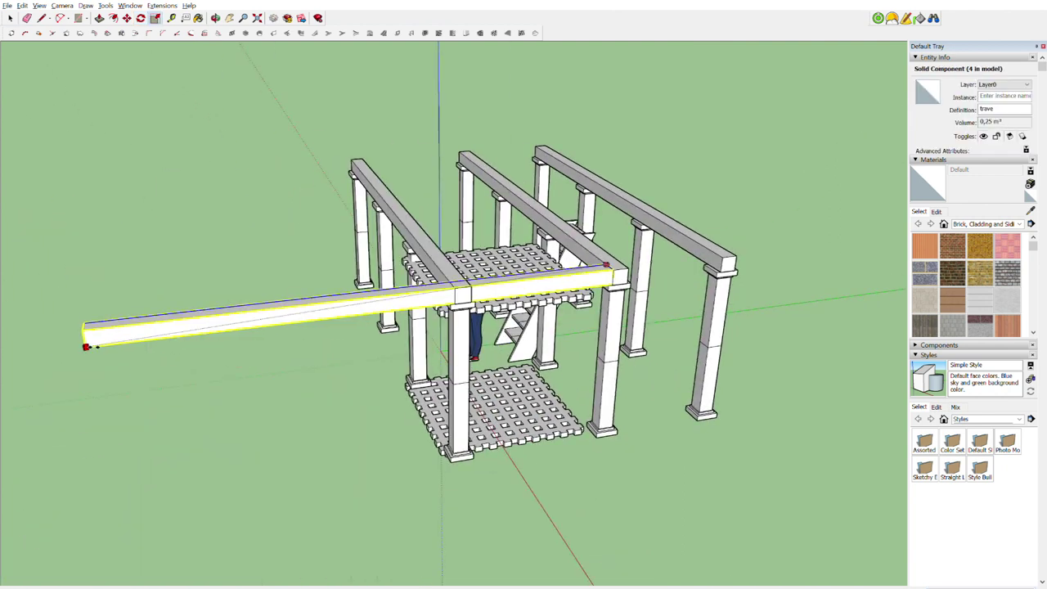
middle_click_drag(563, 284, 736, 295)
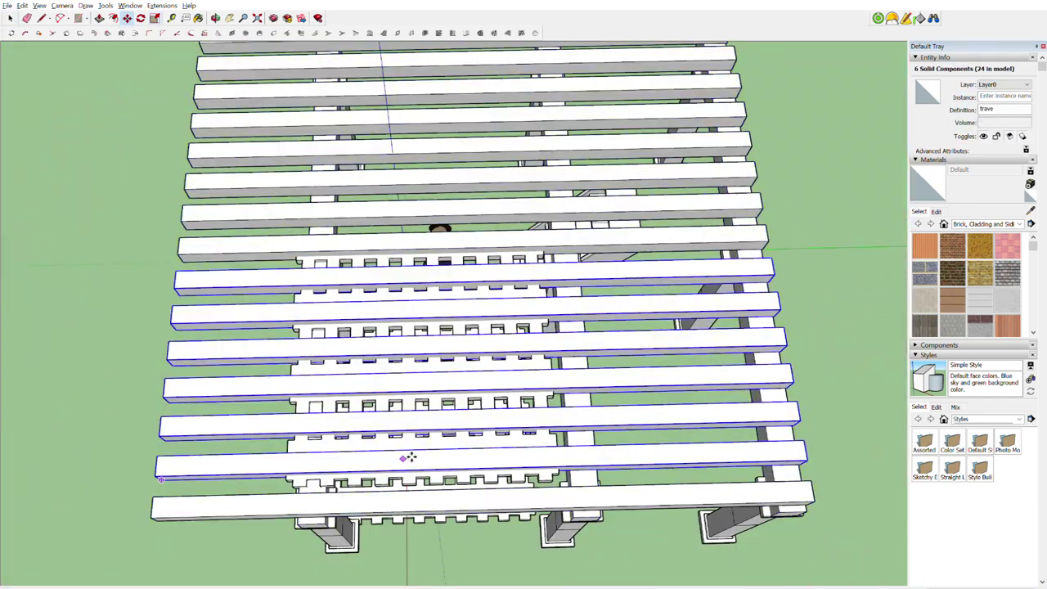
Copy the six selected beams along the roof into a closely spaced lattice and view the whole roof.
left_click_drag(407, 458, 67, 441)
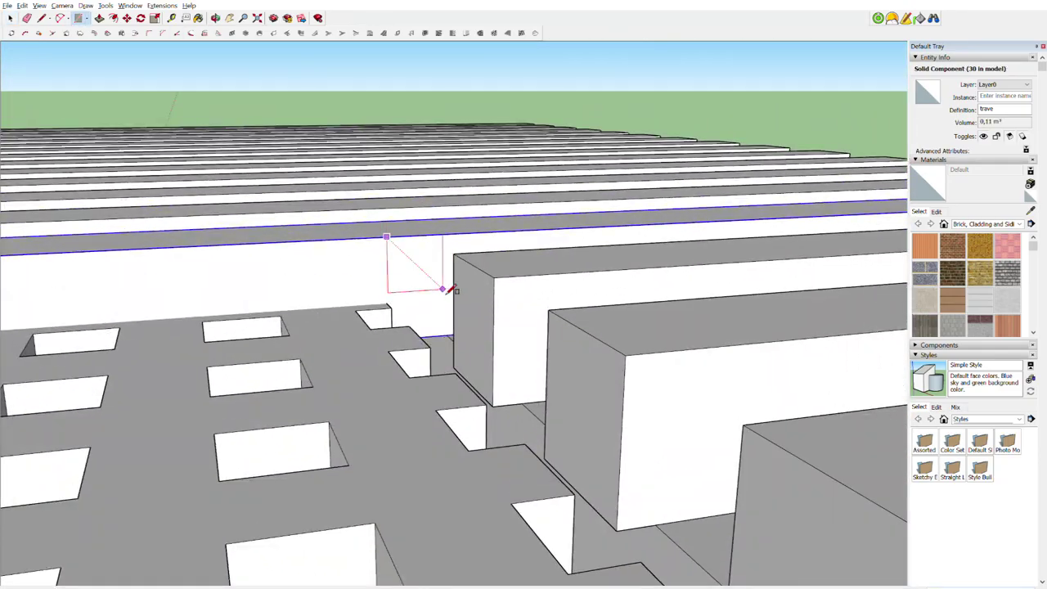
mouse_move(448, 289)
middle_mouse_down()
mouse_move(737, 282)
mouse_move(777, 229)
middle_mouse_up()
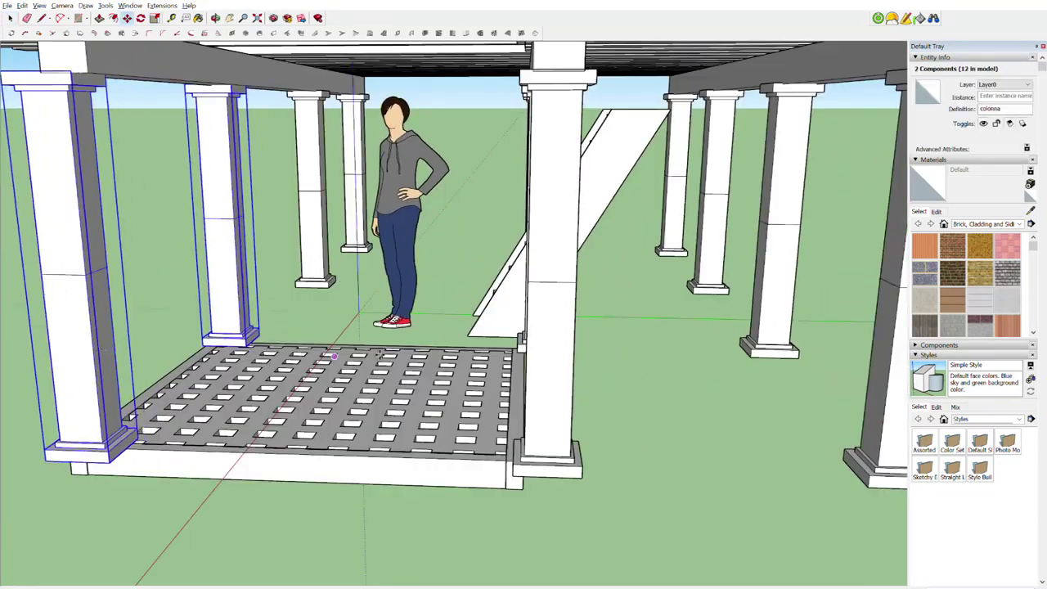
Set the lattice into the floor slab and extend the slab out past the columns.
key("b")
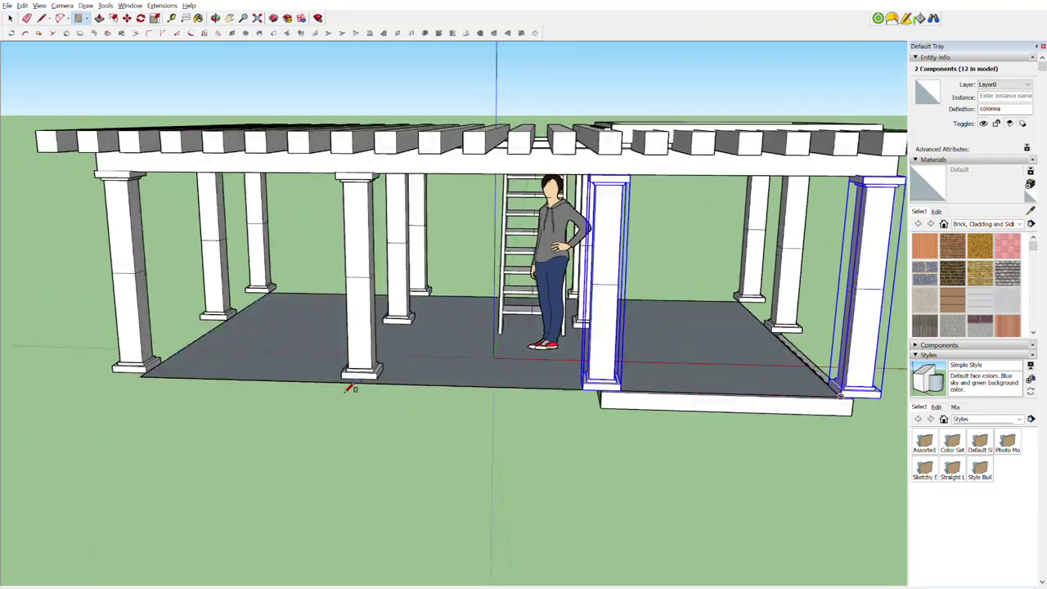
mouse_move(288, 350)
middle_mouse_down()
mouse_move(377, 264)
mouse_move(592, 241)
mouse_move(473, 241)
mouse_move(415, 362)
mouse_move(432, 420)
middle_mouse_up()
key("space")
left_click_drag(304, 385, 713, 311)
mouse_move(713, 311)
middle_mouse_down()
mouse_move(595, 335)
mouse_move(491, 280)
mouse_move(532, 393)
mouse_move(439, 208)
middle_mouse_up()
key("m")
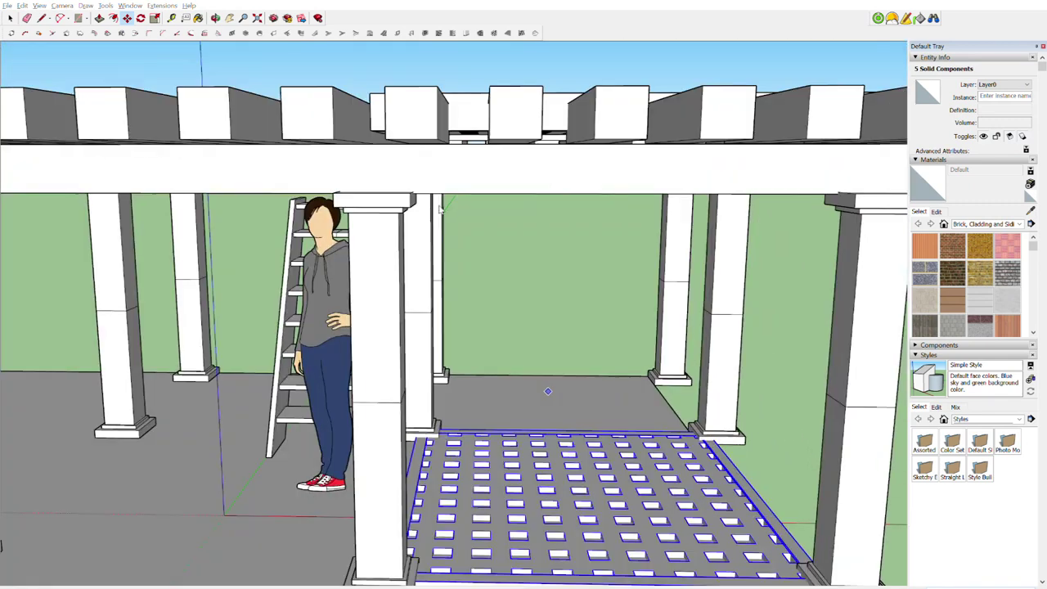
middle_click_drag(385, 411, 347, 412)
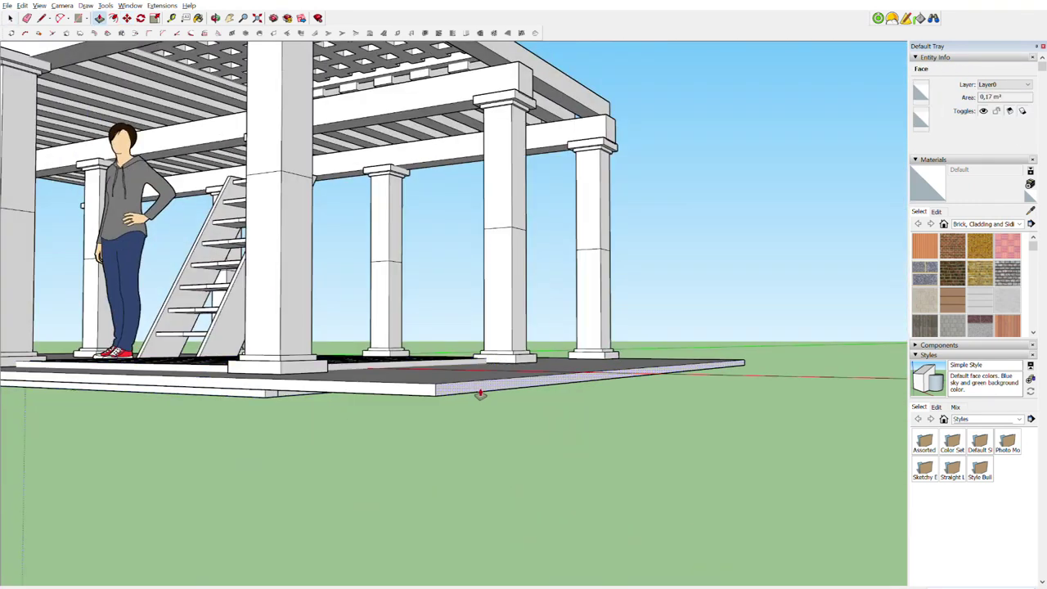
scroll(480, 393, "up", 3)
mouse_move(526, 432)
middle_mouse_down()
mouse_move(622, 344)
mouse_move(713, 293)
middle_mouse_up()
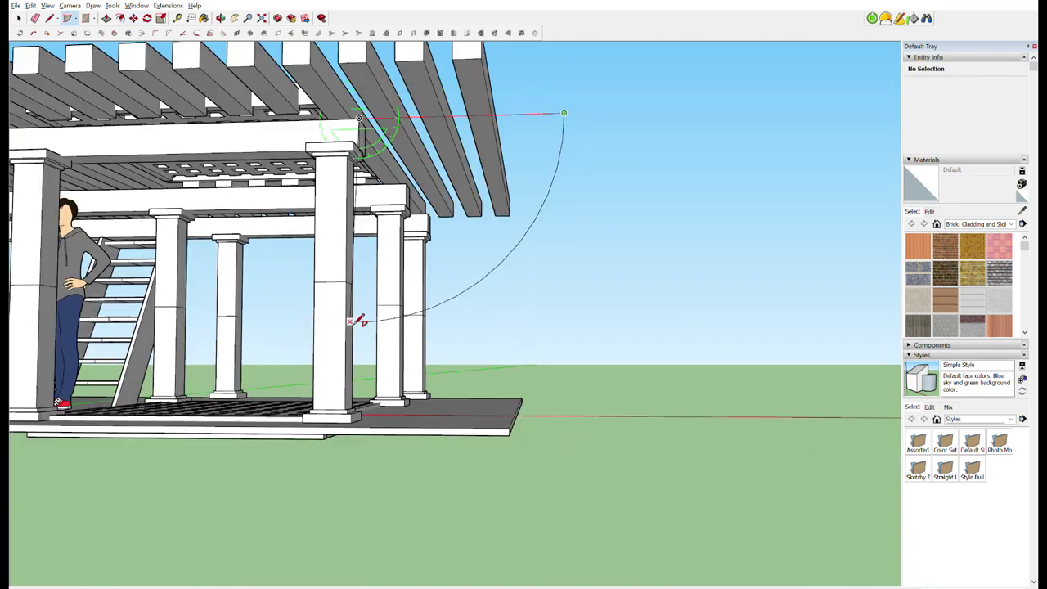
Close the quarter-circle face at the beams and shape the curved wall with arcs.
left_click(358, 321)
mouse_move(357, 320)
middle_mouse_down()
mouse_move(566, 241)
mouse_move(492, 311)
middle_mouse_up()
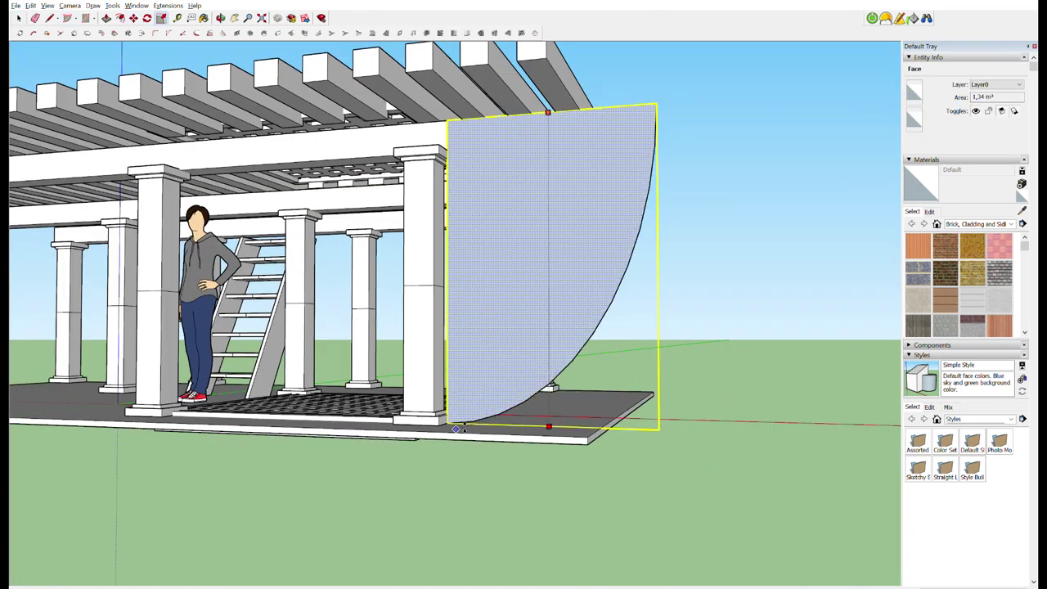
mouse_move(683, 308)
middle_mouse_down()
mouse_move(679, 385)
mouse_move(706, 309)
mouse_move(669, 327)
middle_mouse_up()
key("a")
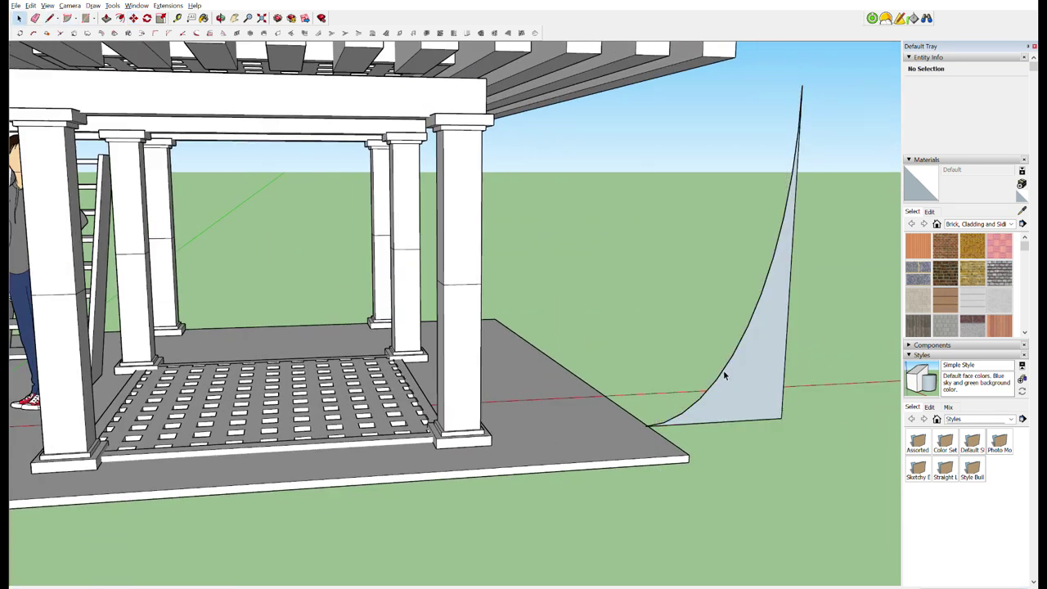
Select only the curved wall pieces, leaving out the floor slab, and copy the wall away from the deck.
left_click_drag(710, 521, 620, 229)
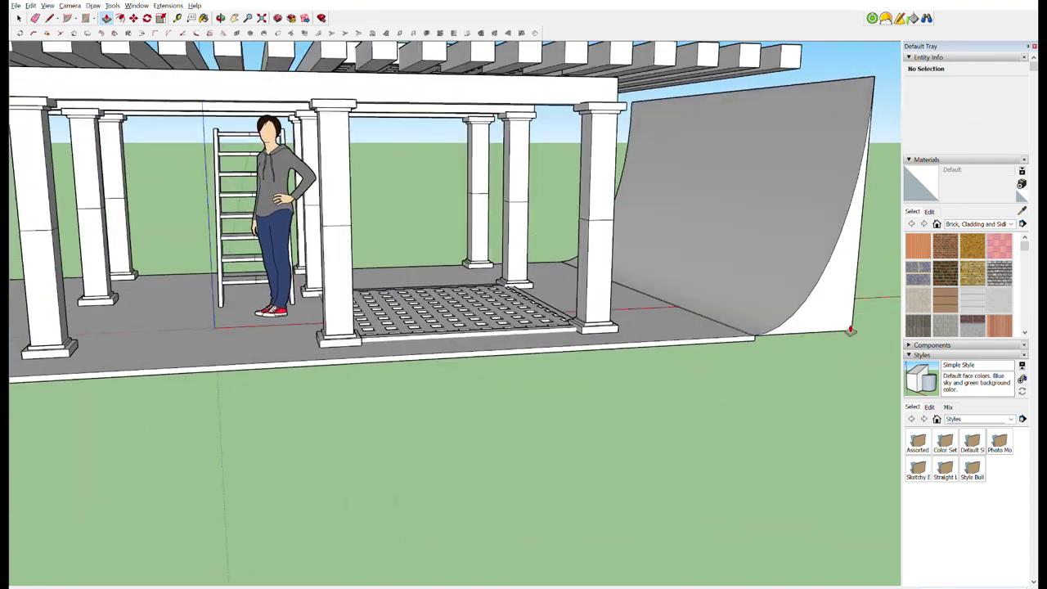
key("space")
triple_click(619, 229)
middle_click_drag(620, 229, 713, 419)
key("ctrl+z")
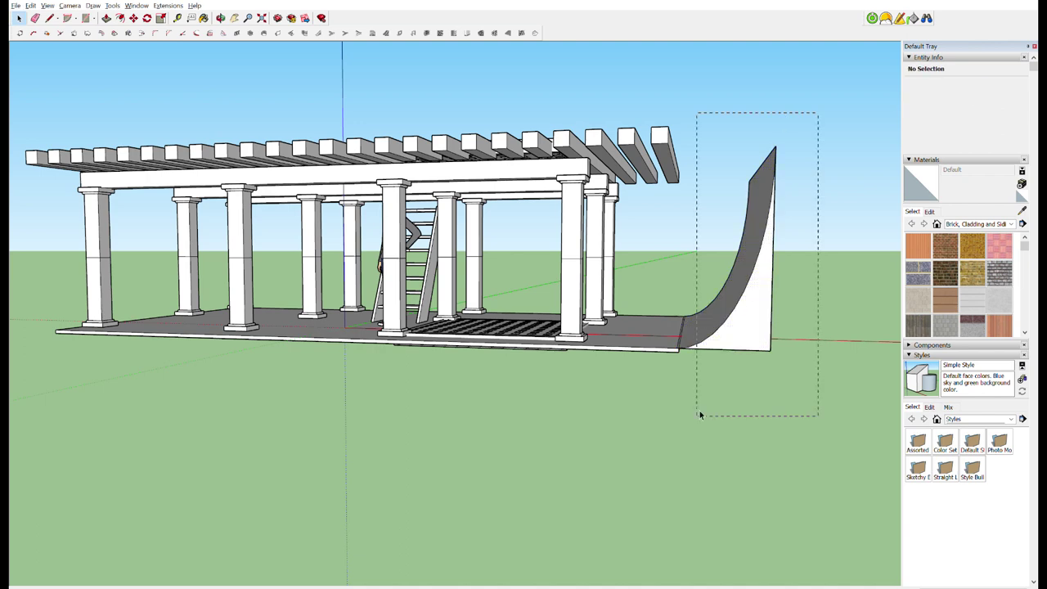
key("ctrl+z")
key("ctrl+z")
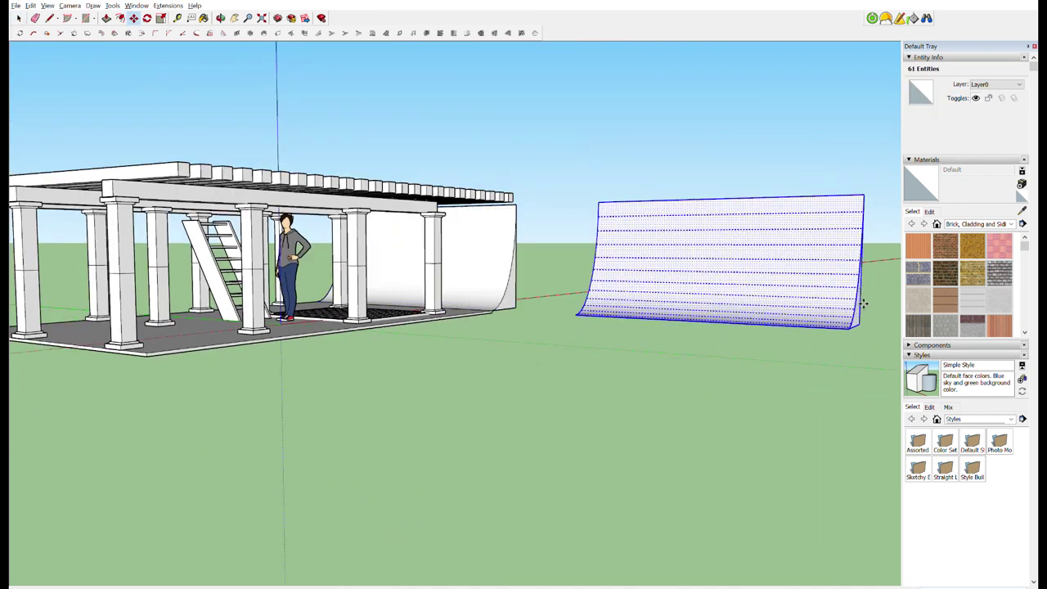
Reshape the separated curved piece into a narrow column and make it the 'colonna curva' component.
key("ctrl+z")
key("ctrl+z")
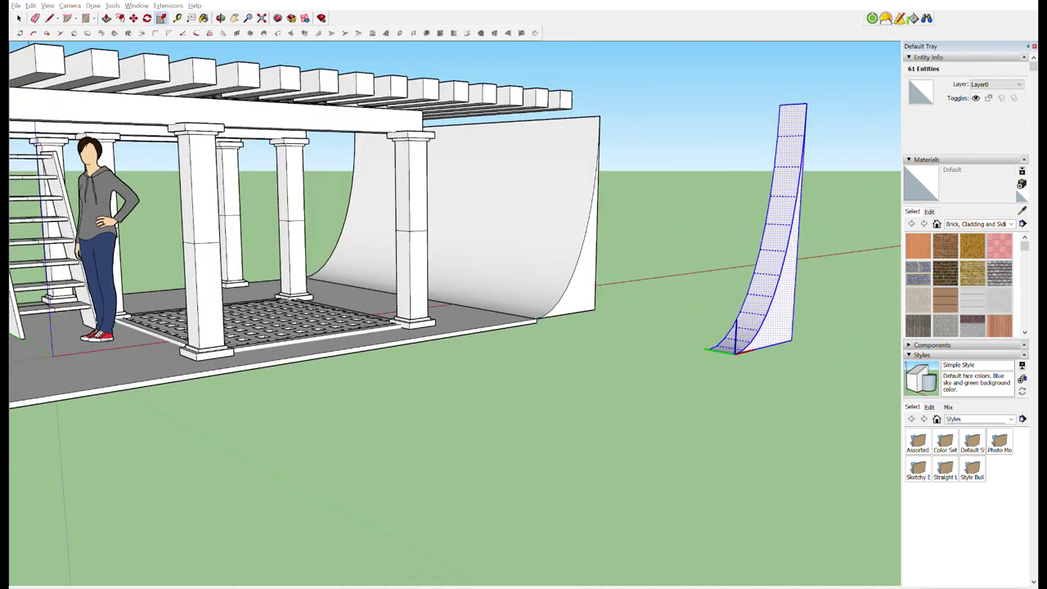
key("ctrl+z")
key("ctrl+z")
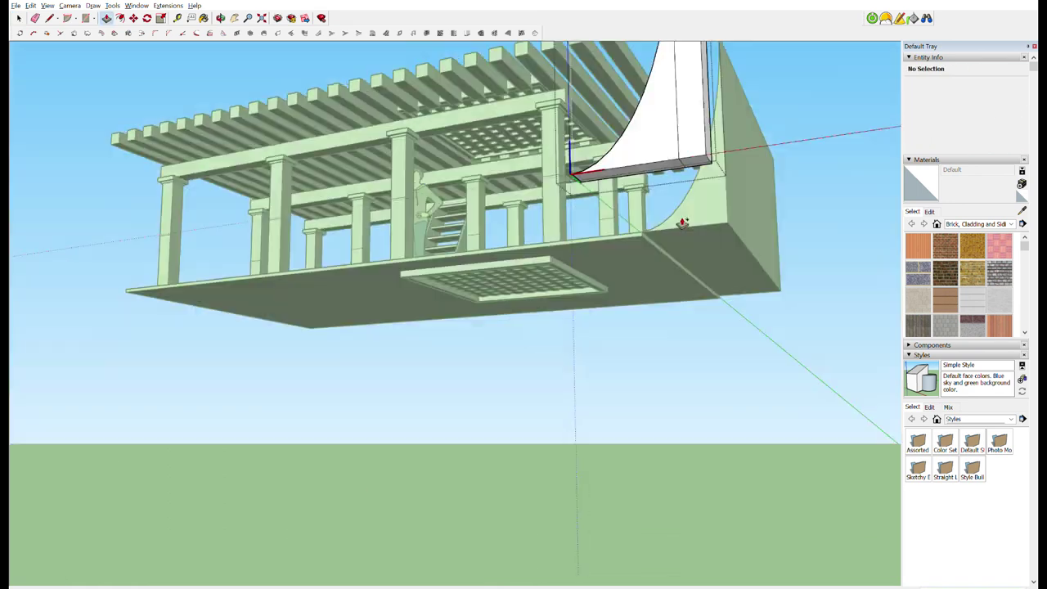
key("ctrl+z")
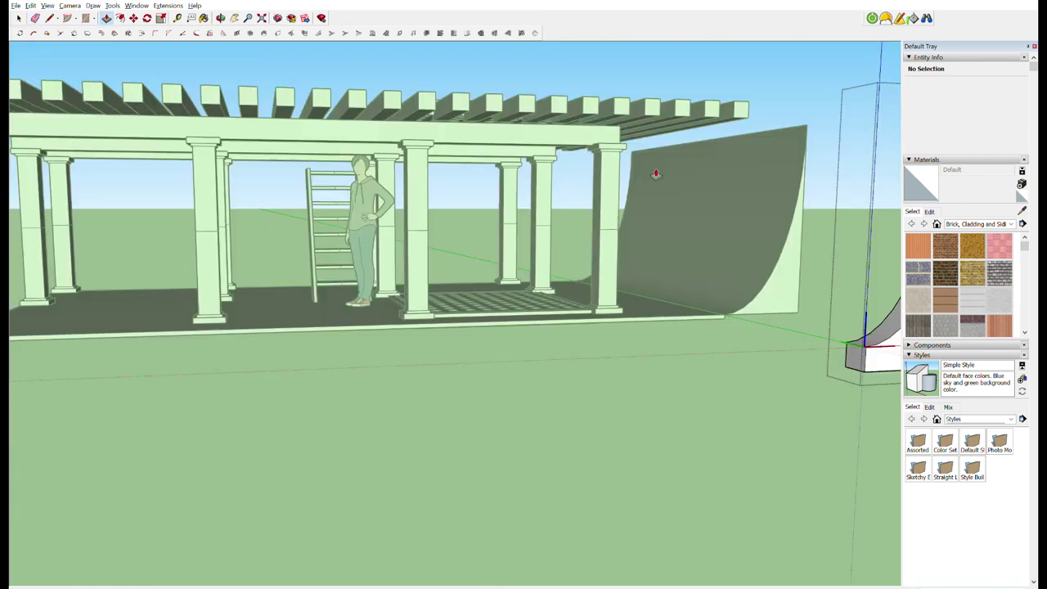
key("ctrl+z")
key("ctrl+z")
key("ctrl+z")
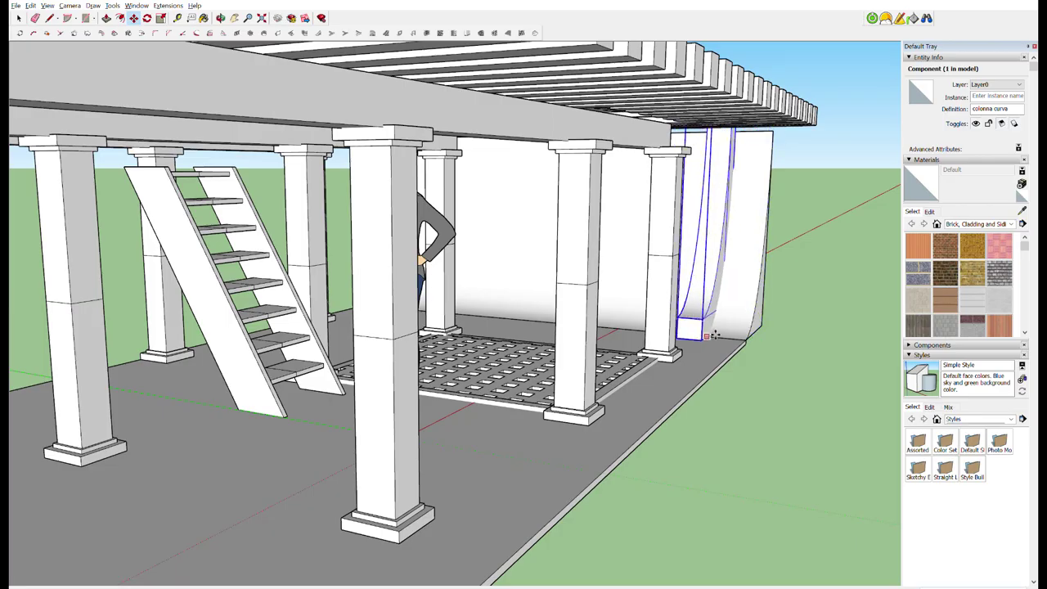
key("ctrl+z")
Place three 'colonna curva' copies along the curved wall as ribs.
key("ctrl+z")
key("ctrl+z")
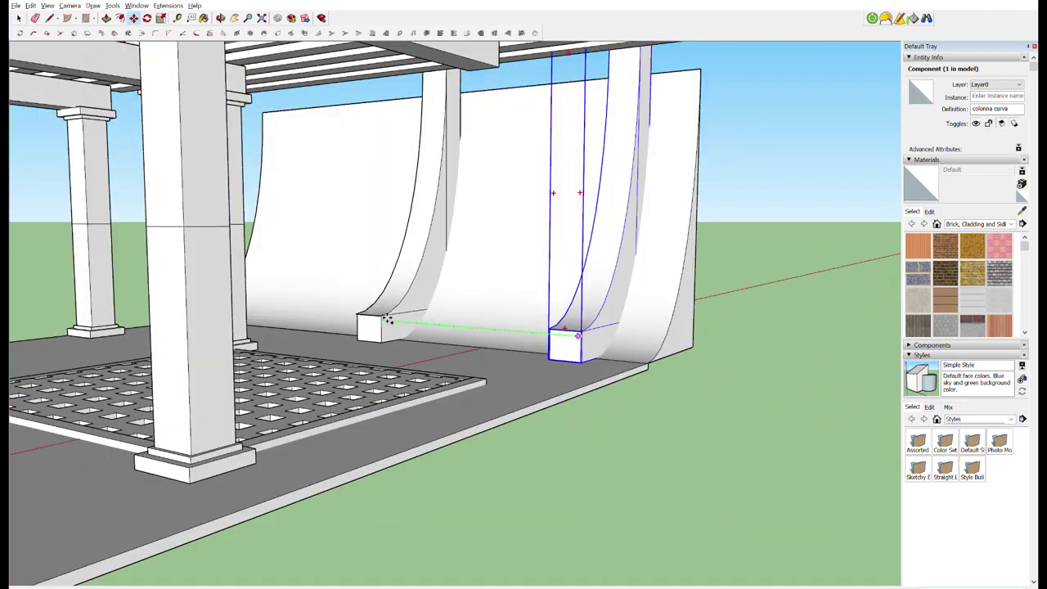
key("ctrl+z")
key("ctrl+z")
key("ctrl+z")
key("ctrl+z")
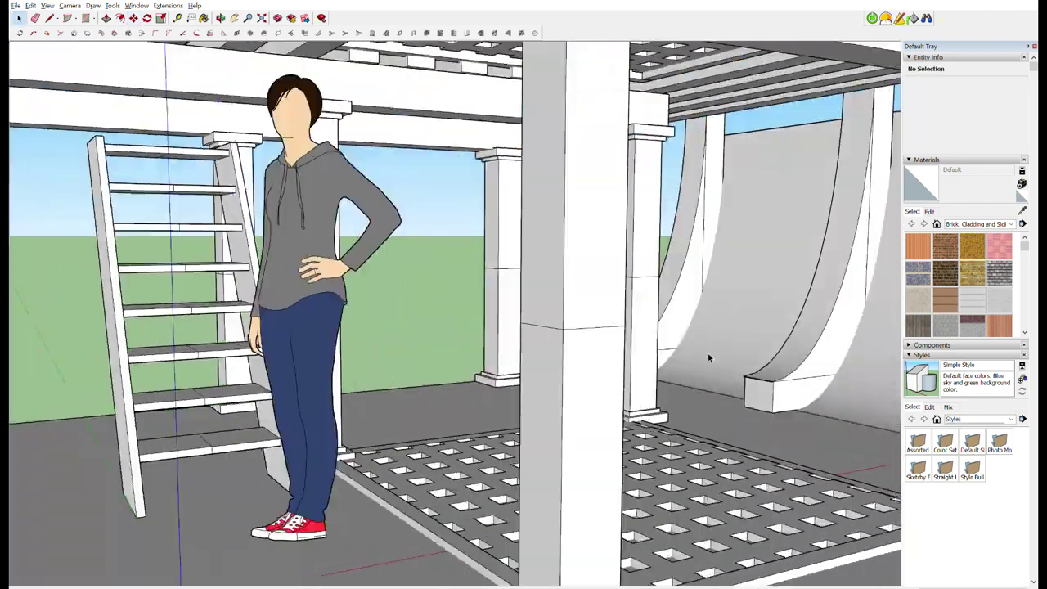
key("ctrl+z")
key("ctrl+z")
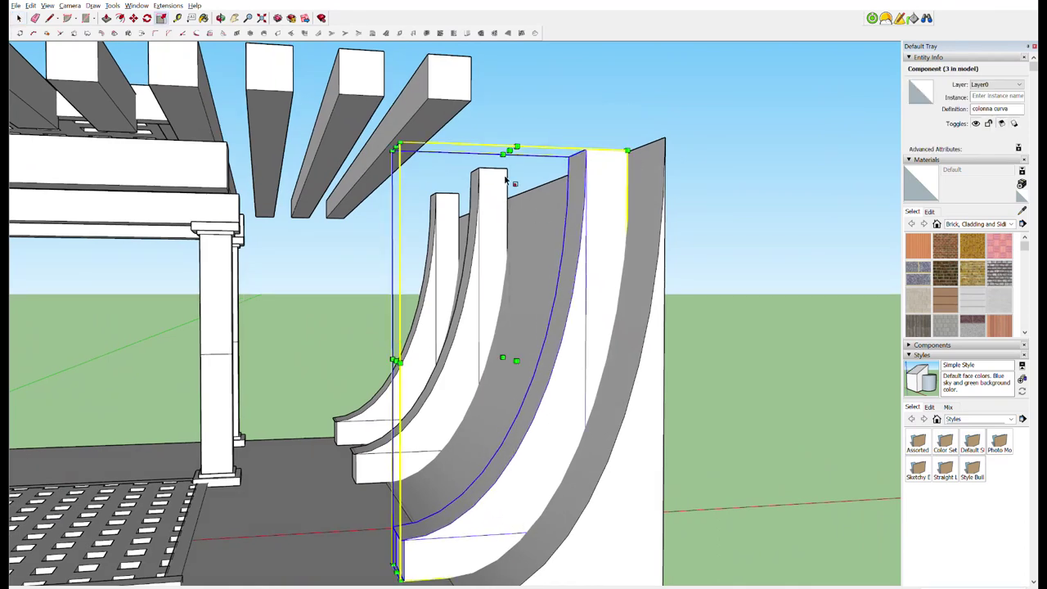
Add moulded cove capitals to the curved column tops using Follow Me.
key("ctrl+z")
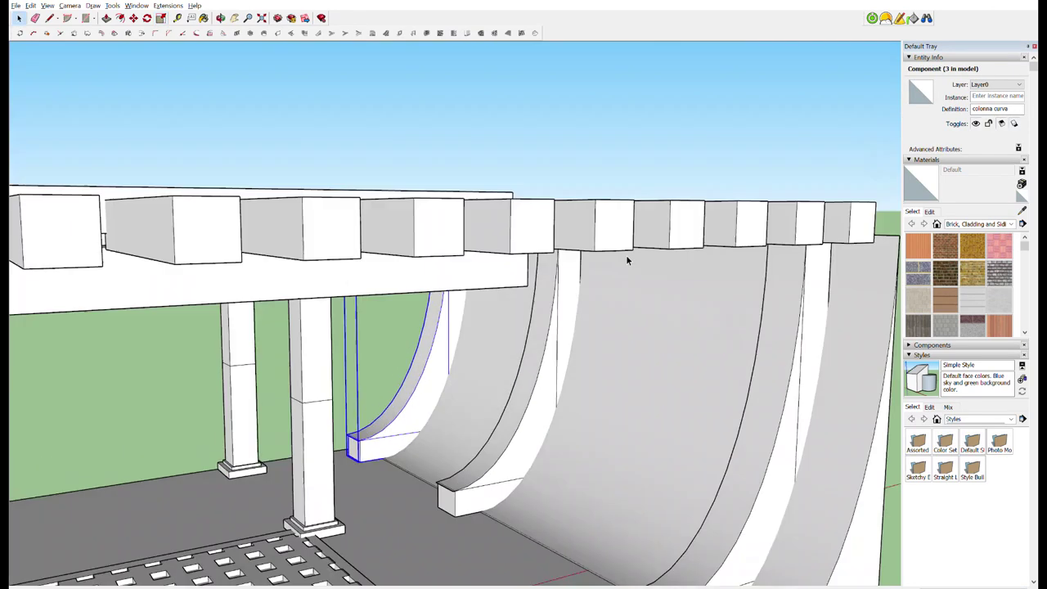
key("ctrl+z")
key("ctrl+z")
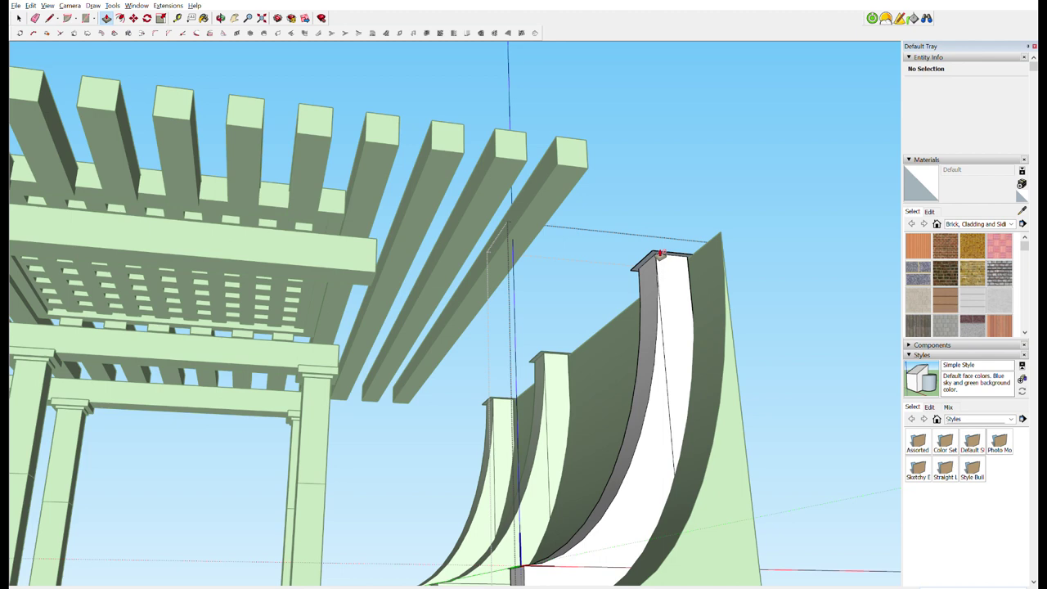
key("ctrl+z")
key("ctrl+z")
key("ctrl+z")
key("ctrl+z")
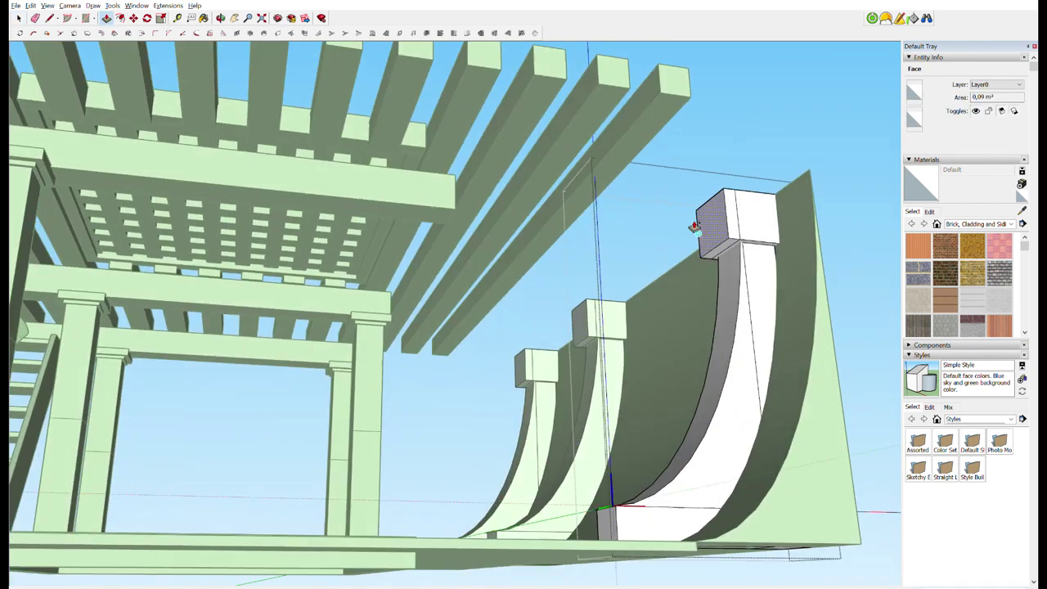
key("ctrl+z")
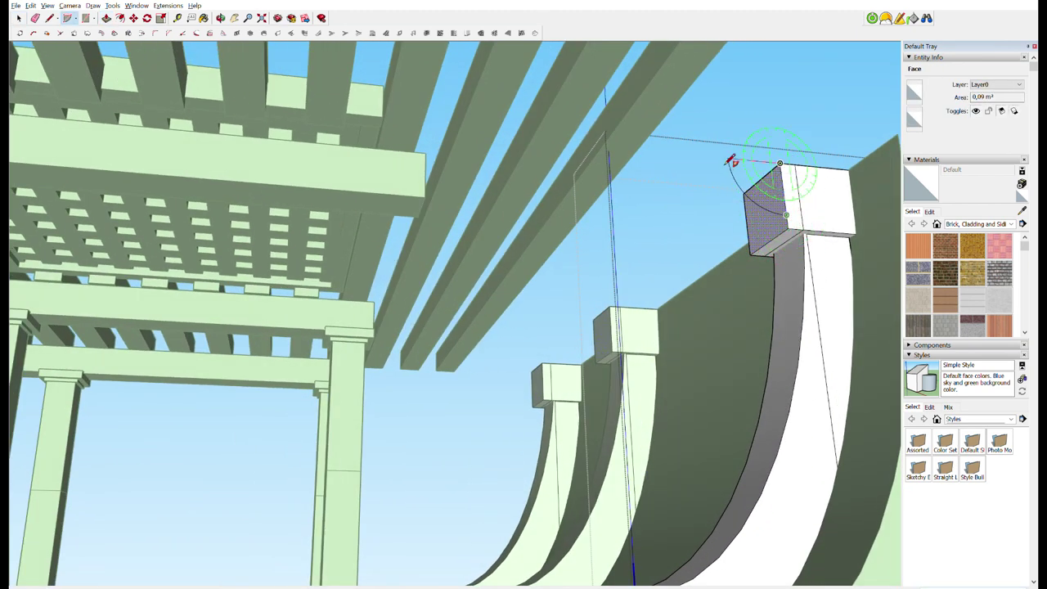
key("ctrl+z")
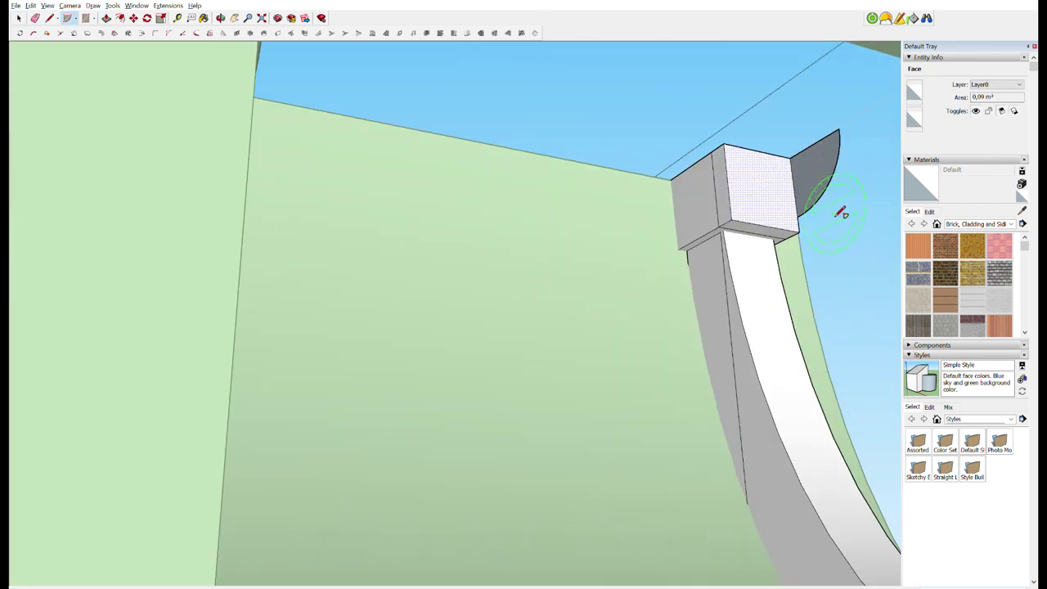
key("ctrl+z")
key("ctrl+z")
key("space")
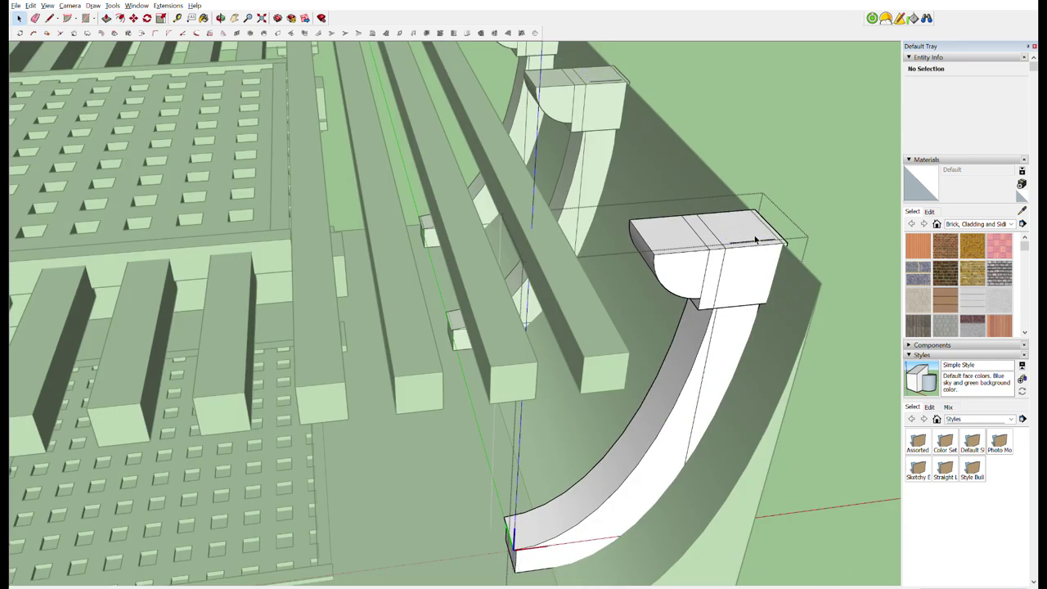
Paint the deck floor with the Wood Lumber ButtJoined texture.
key("ctrl+z")
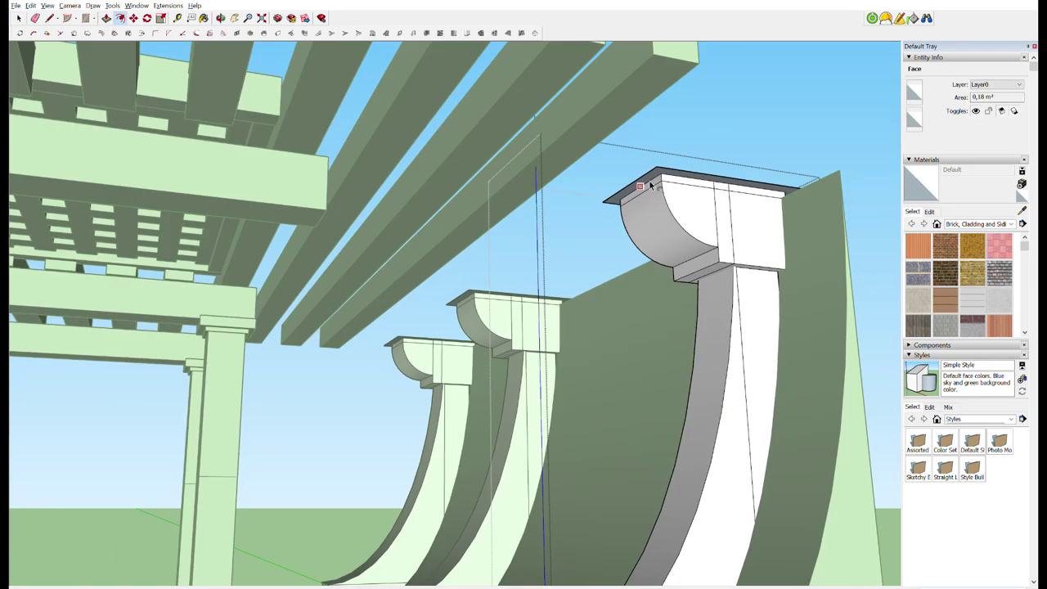
key("ctrl+z")
key("ctrl+z")
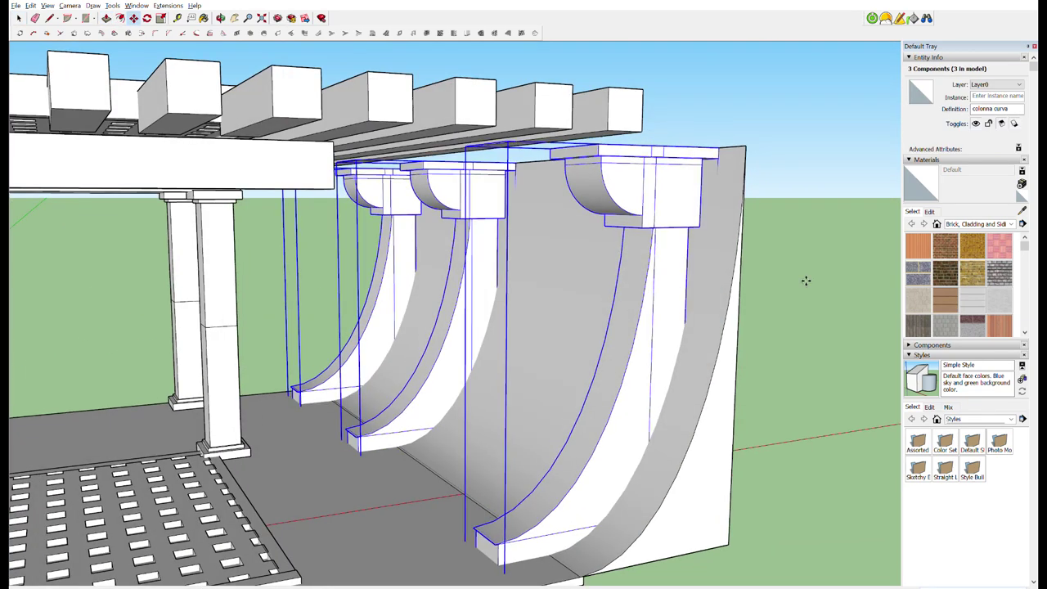
key("ctrl+z")
key("ctrl+z")
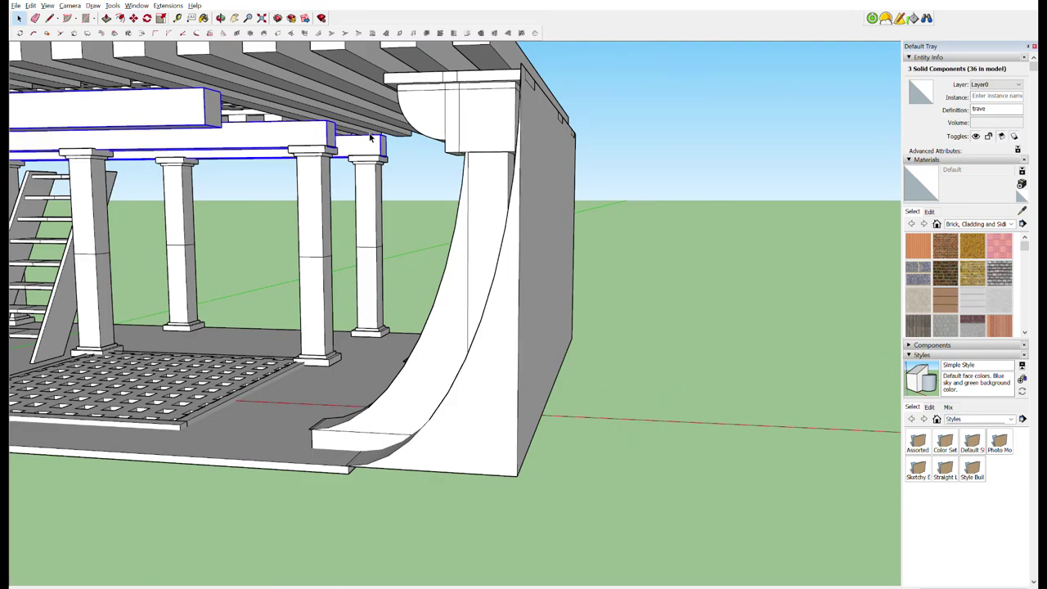
key("ctrl+z")
key("ctrl+z")
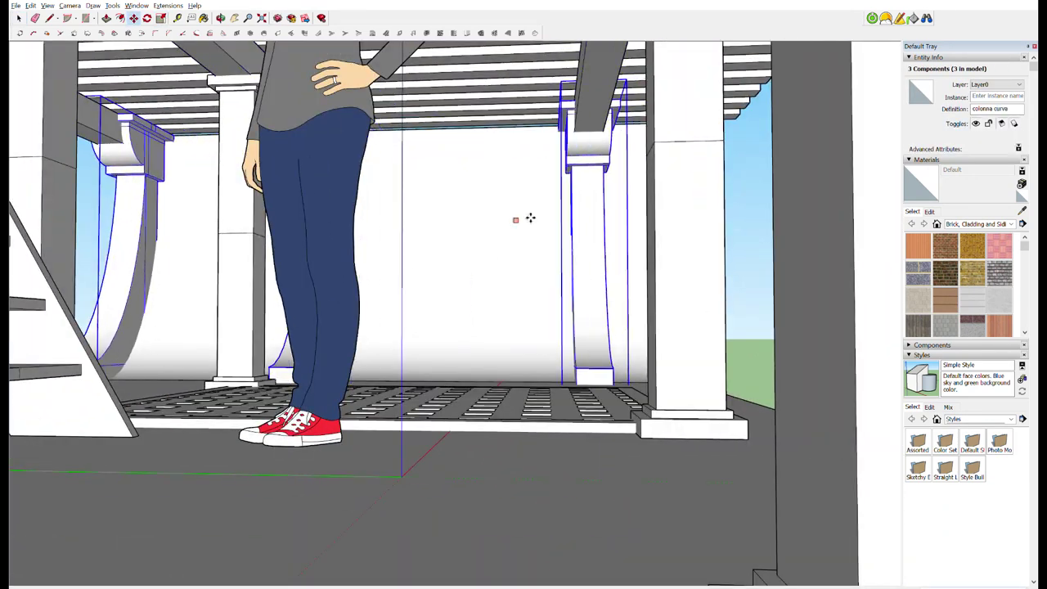
key("ctrl+z")
key("ctrl+z")
key("ctrl+z")
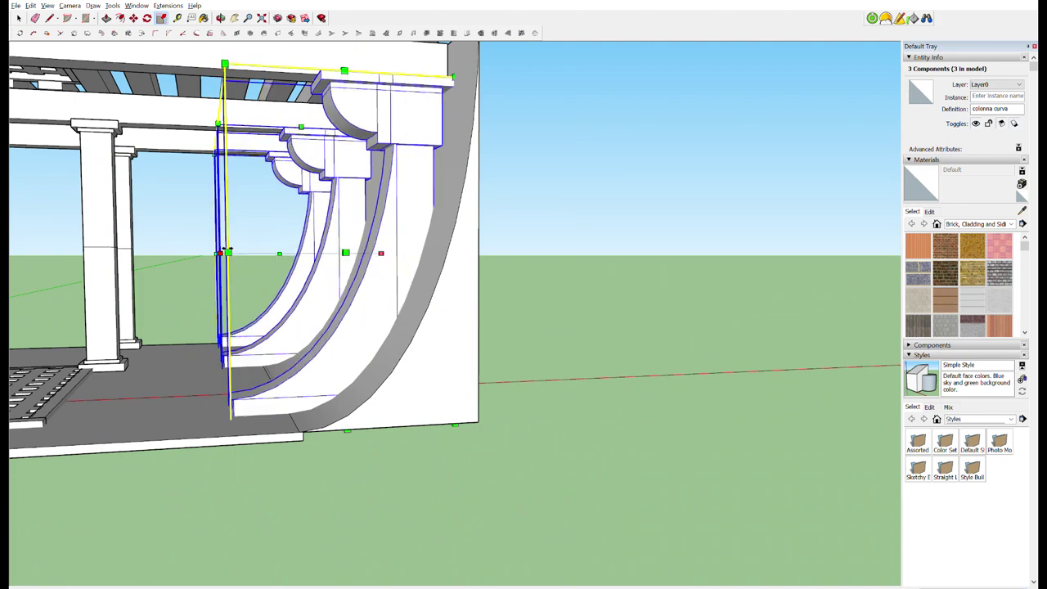
key("ctrl+z")
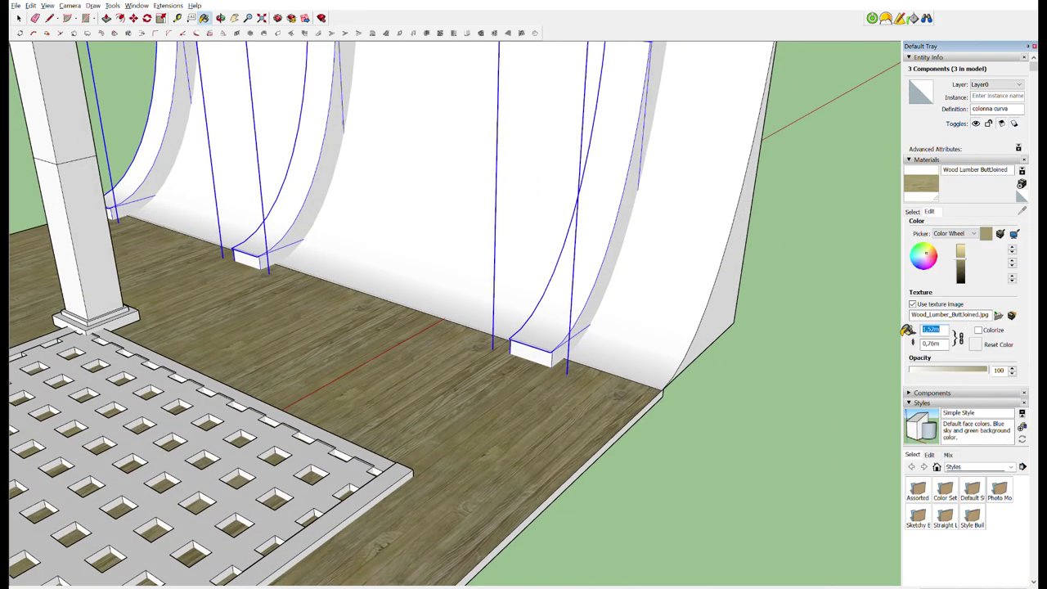
type("4,00m")
Confirm the 4,00m × 2,00m wood texture size, then select the staircase and a roof beam.
key("Return")
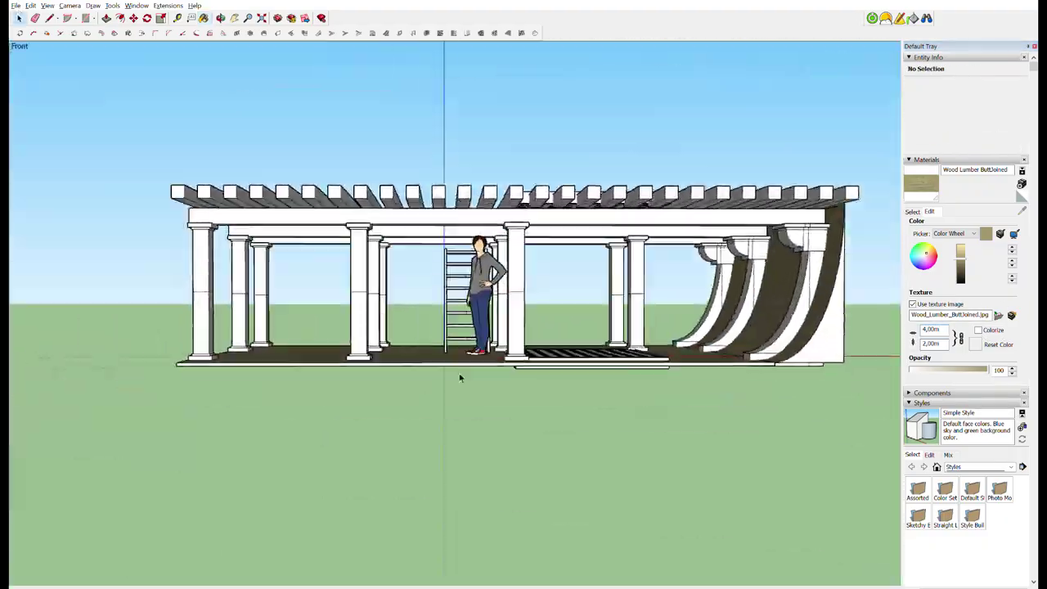
left_click(626, 365)
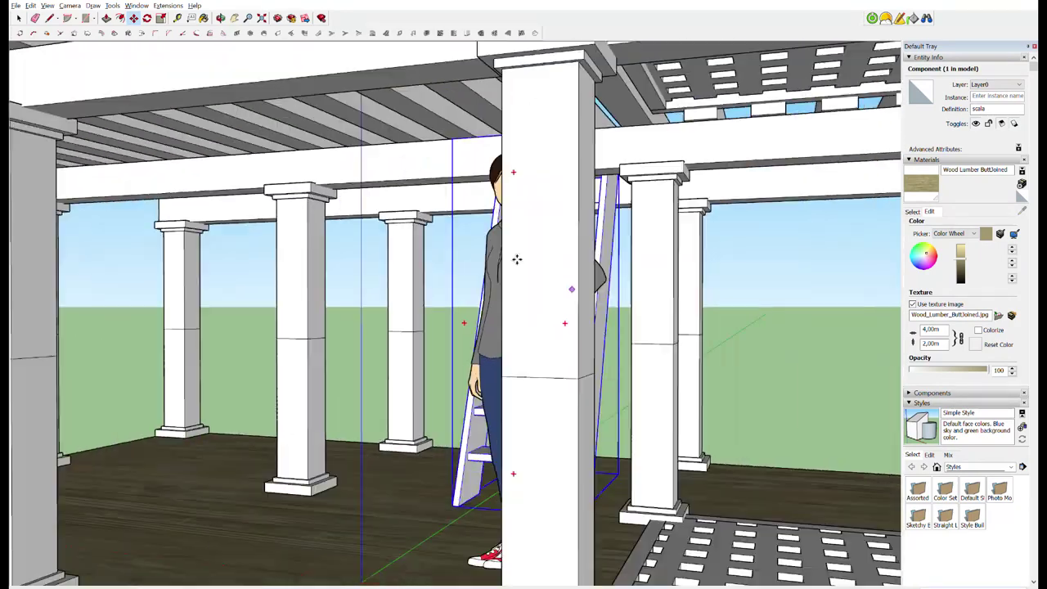
left_click(448, 205)
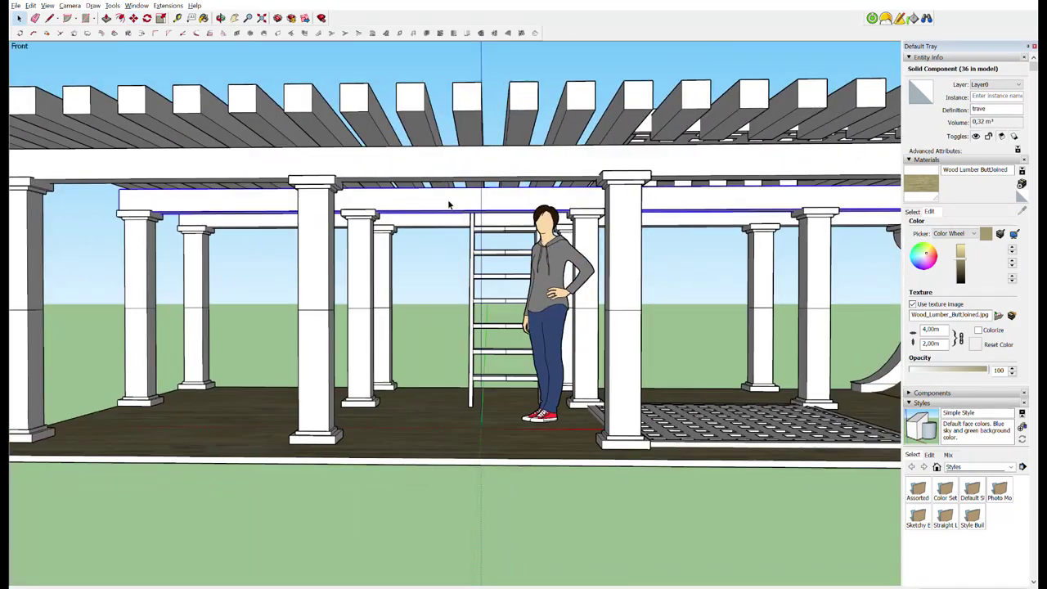
scroll(565, 201, "down", 1)
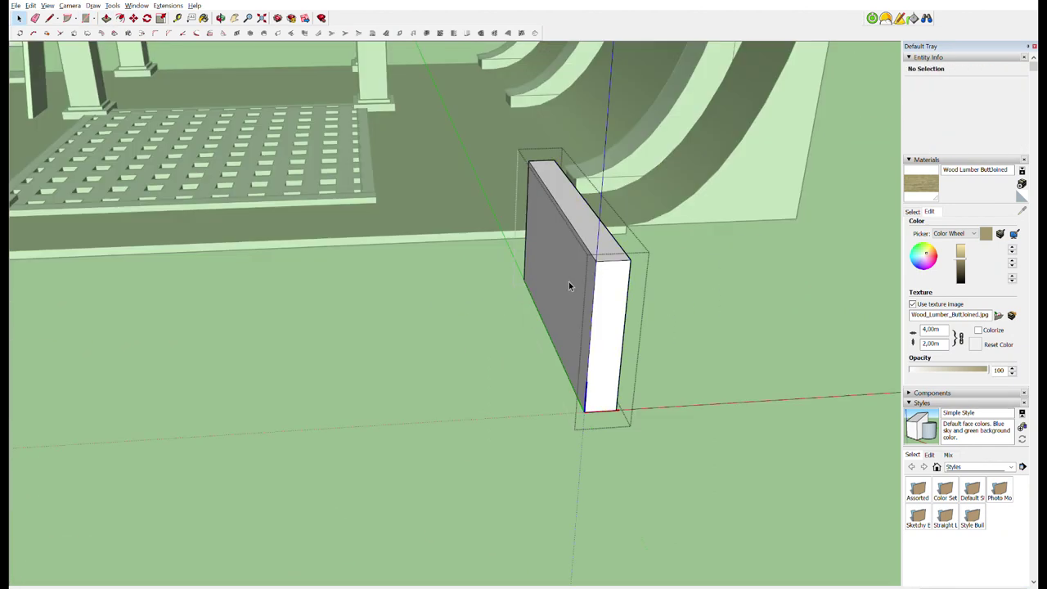
Draw rectangles on the panel, orbiting around it to see its broad face and edge.
mouse_move(569, 285)
middle_mouse_down()
mouse_move(661, 259)
mouse_move(676, 226)
mouse_move(823, 315)
mouse_move(851, 395)
mouse_move(818, 384)
middle_mouse_up()
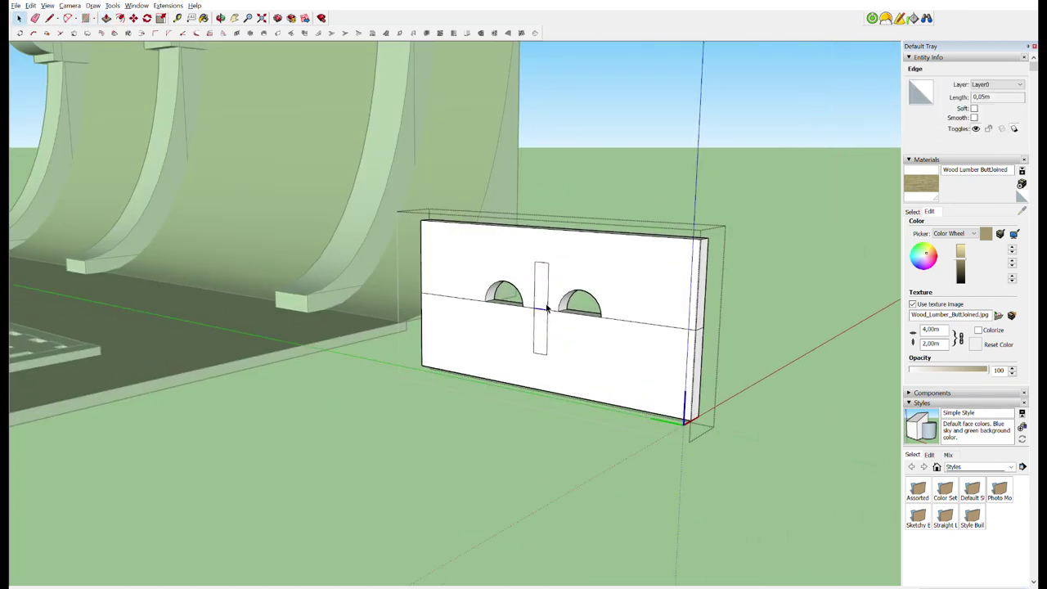
key("r")
middle_click_drag(639, 379, 500, 383)
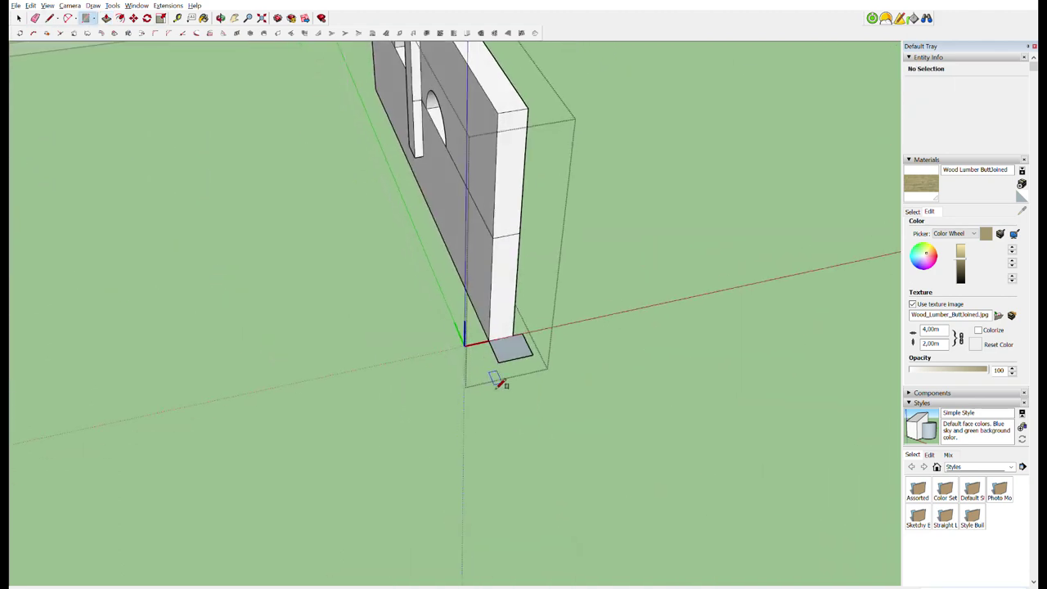
middle_click_drag(511, 227, 583, 142)
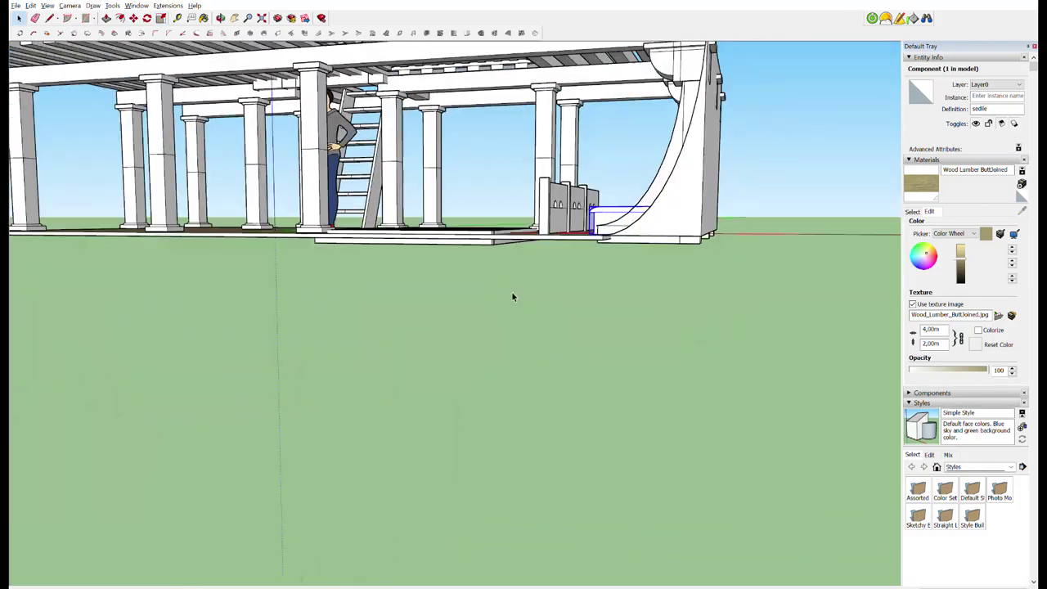
Turn on shadows, set the sun to 13:21 on 07/20, and enable Use sun for shading.
left_click(967, 419)
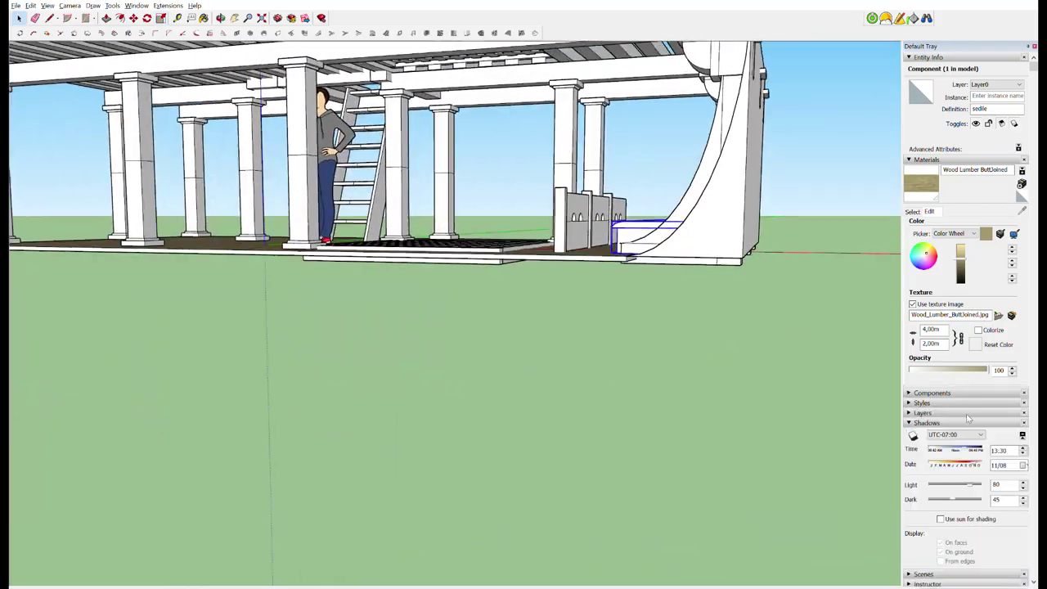
left_click(914, 435)
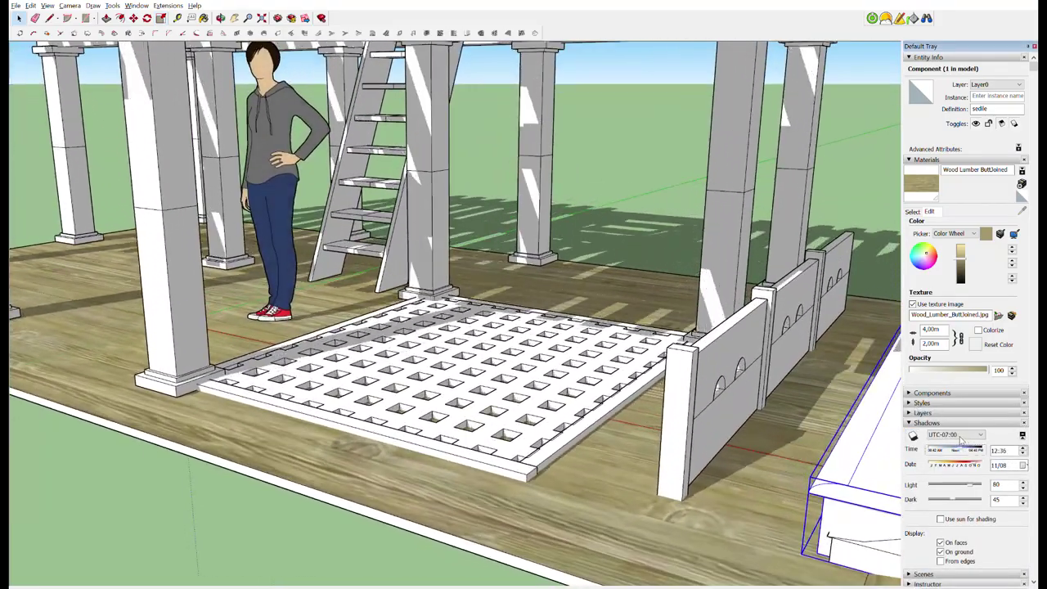
left_click_drag(962, 439, 962, 463)
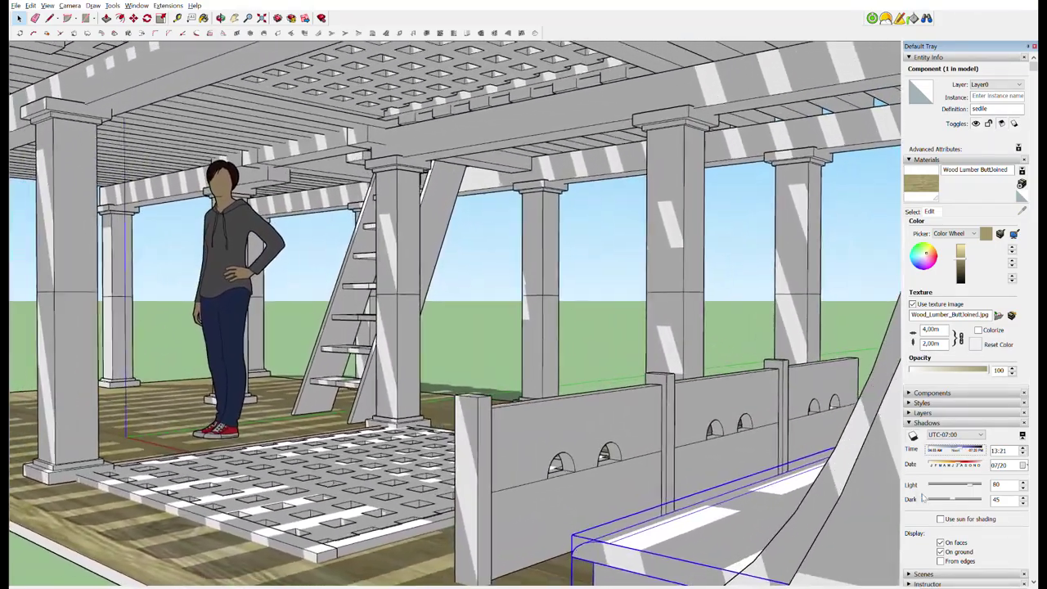
left_click(941, 519)
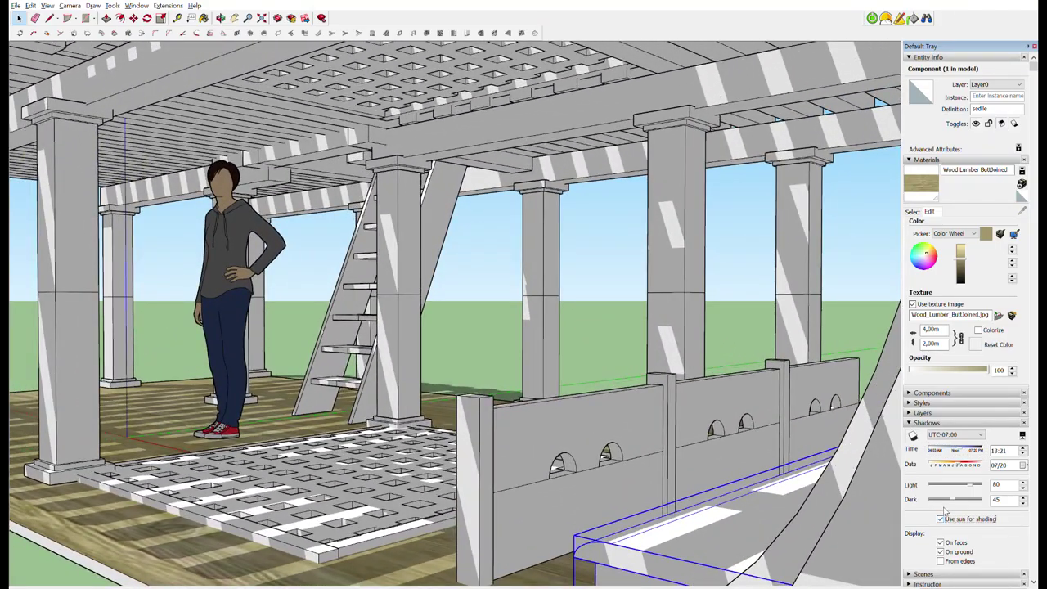